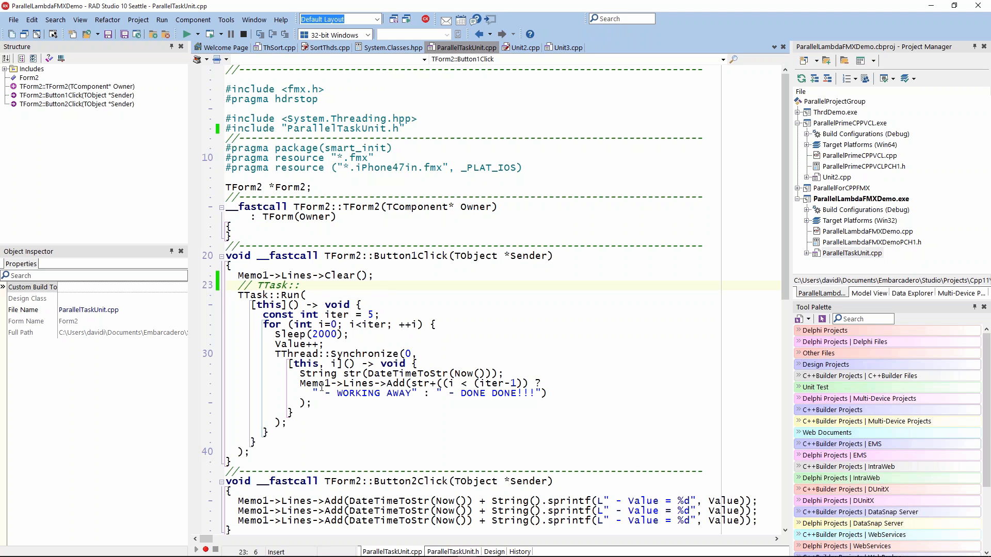
# - Highlight the Memo1 Lines->Add statement, the [this, i] capture list and the word Memo1 in the lambda
pyautogui.moveTo(301, 383); pyautogui.dragTo(550, 393)
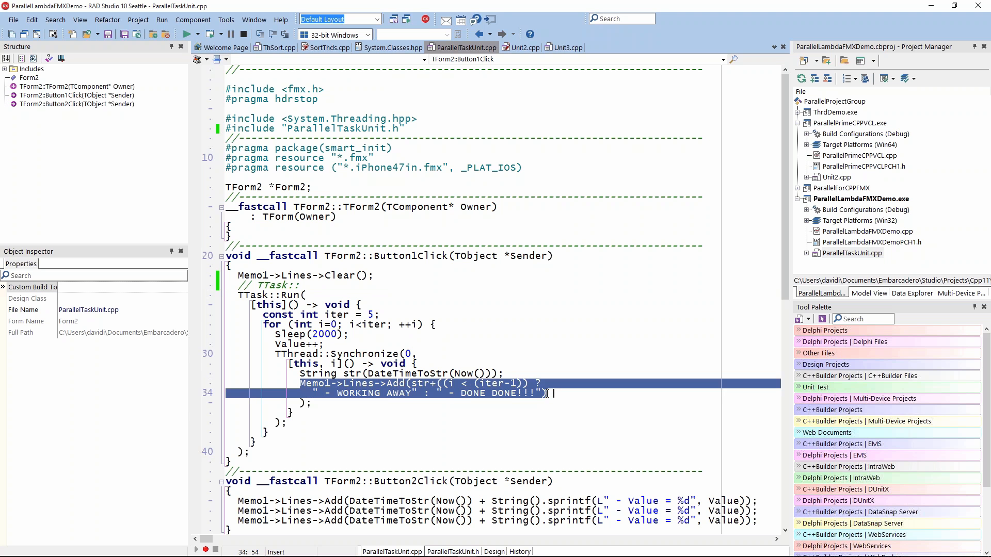
pyautogui.moveTo(550, 394); pyautogui.dragTo(441, 395)
pyautogui.click(309, 366)
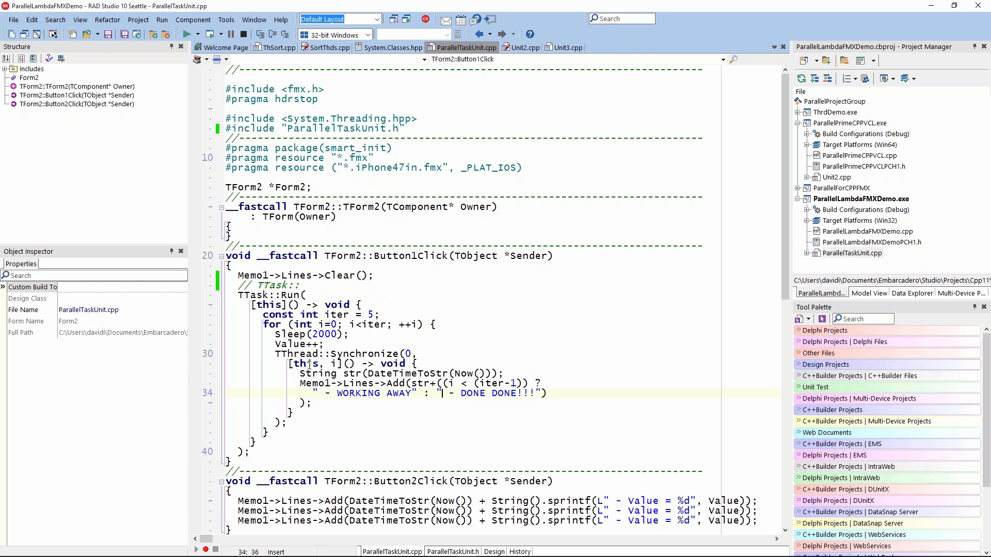
pyautogui.moveTo(293, 361); pyautogui.dragTo(342, 364)
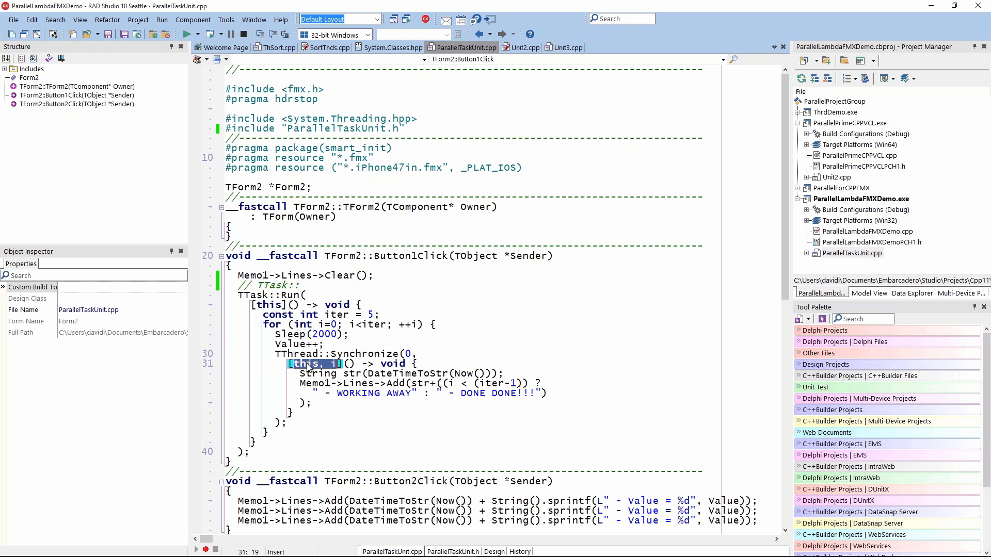
pyautogui.click(307, 366)
pyautogui.click(300, 384)
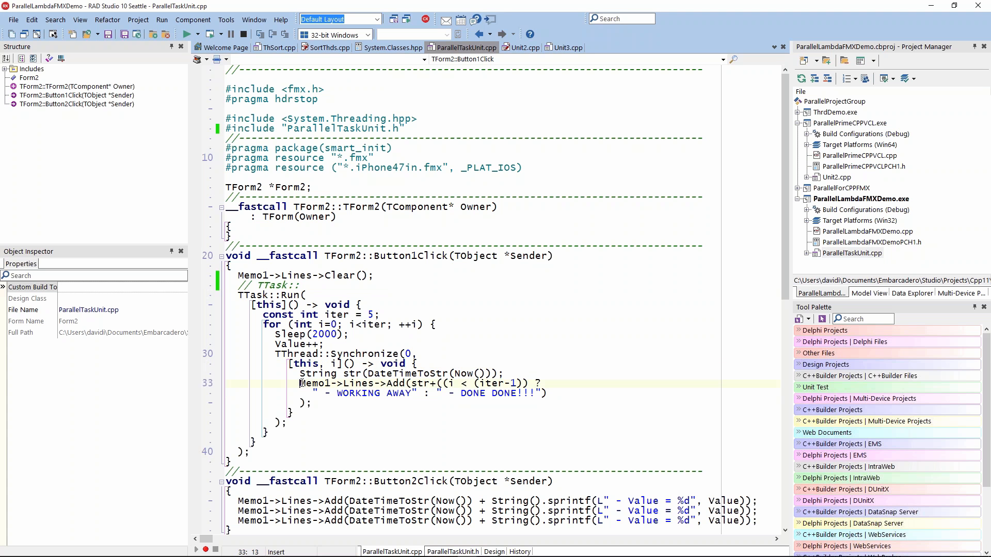
pyautogui.moveTo(301, 384); pyautogui.dragTo(330, 384)
pyautogui.click(332, 364)
pyautogui.scroll(-4, 485, 365)
pyautogui.scroll(-4, 434, 371)
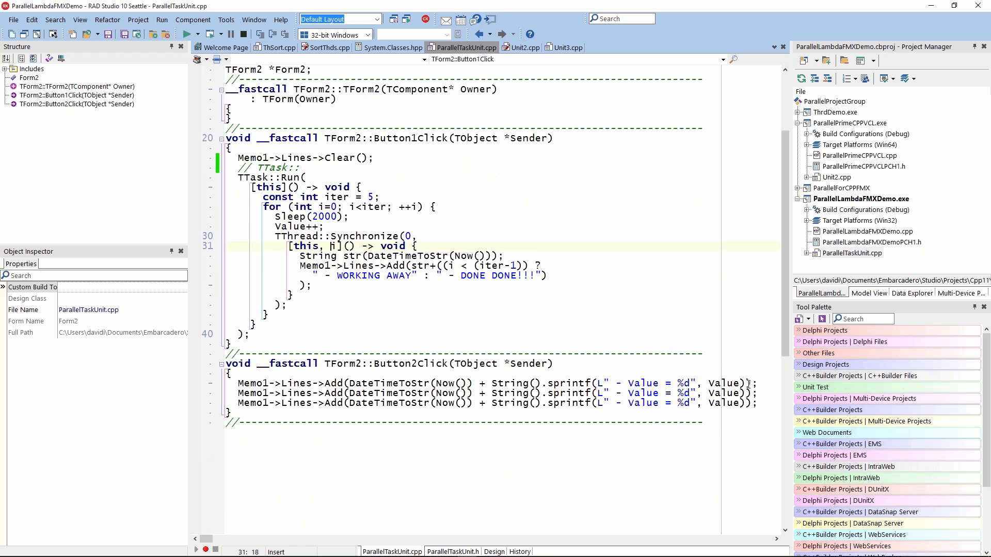
pyautogui.scroll(1, 743, 383)
pyautogui.scroll(1, 663, 368)
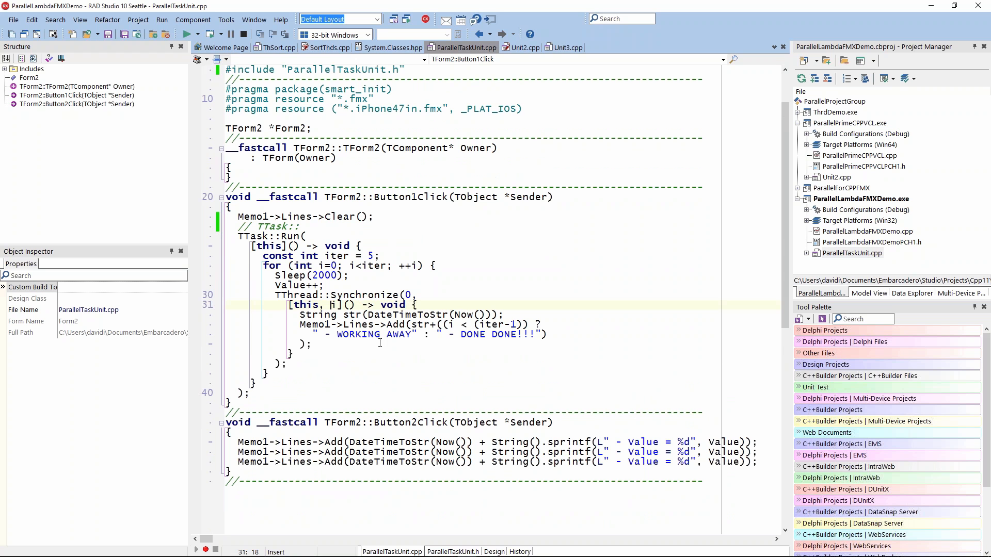
pyautogui.scroll(-3, 390, 346)
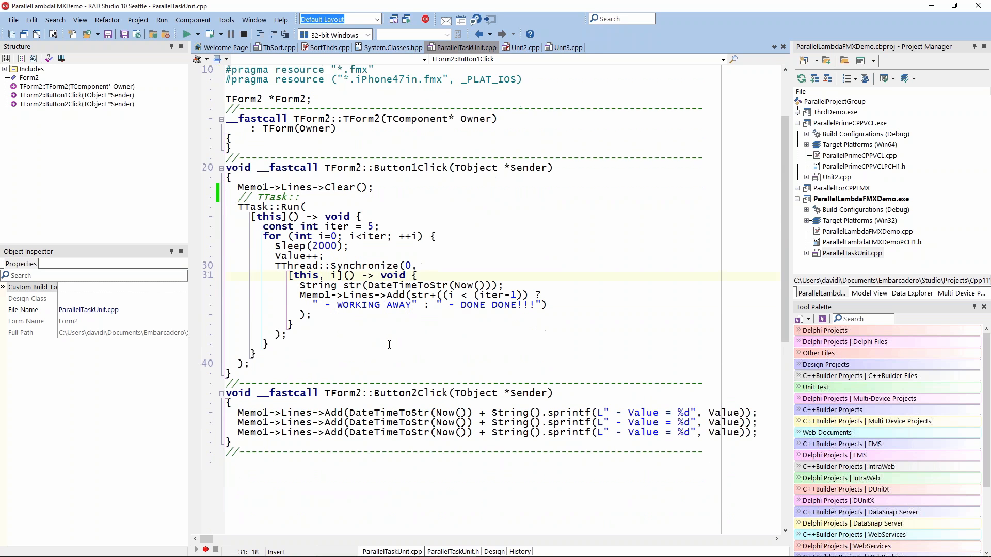
pyautogui.scroll(-3, 389, 347)
pyautogui.scroll(-2, 389, 346)
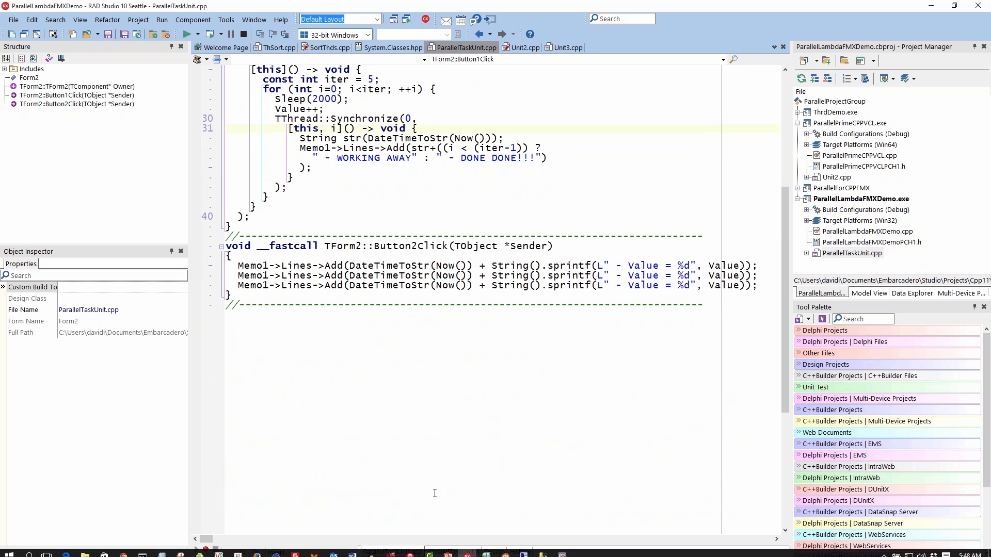
# - Review ParallelTaskUnit.h, uncomment the TTask:: line and browse its members such as Run via Code Insight
pyautogui.click(453, 551)
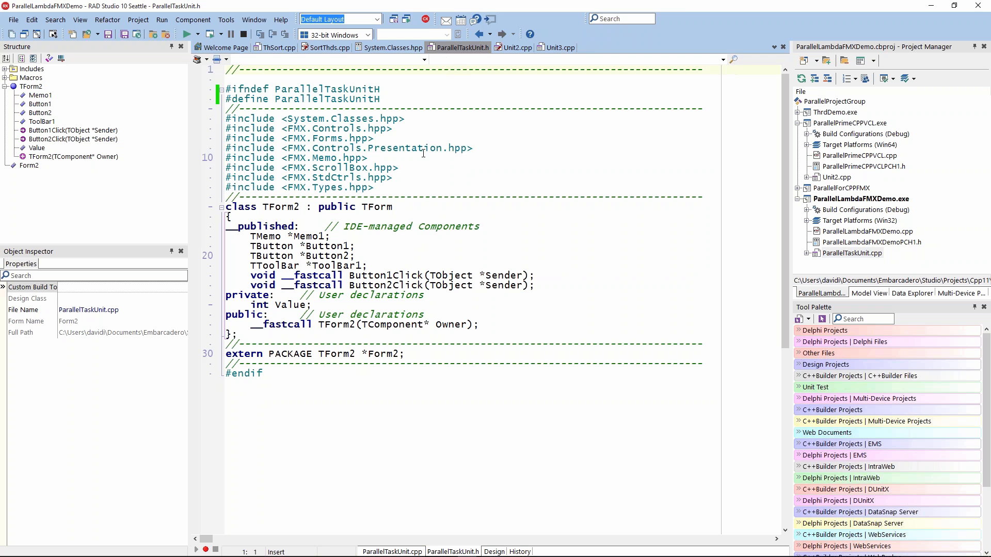
pyautogui.click(391, 551)
pyautogui.scroll(5, 357, 265)
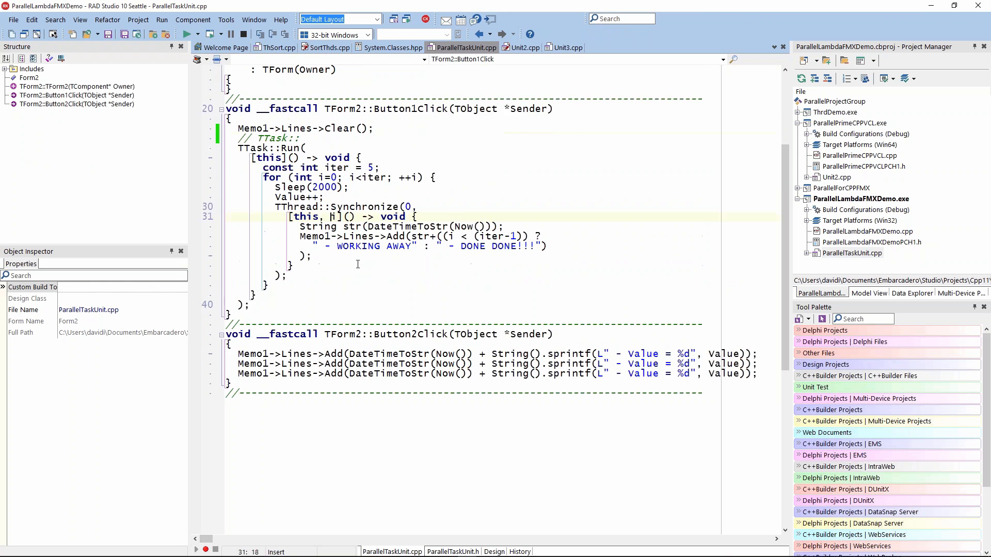
pyautogui.scroll(5, 333, 240)
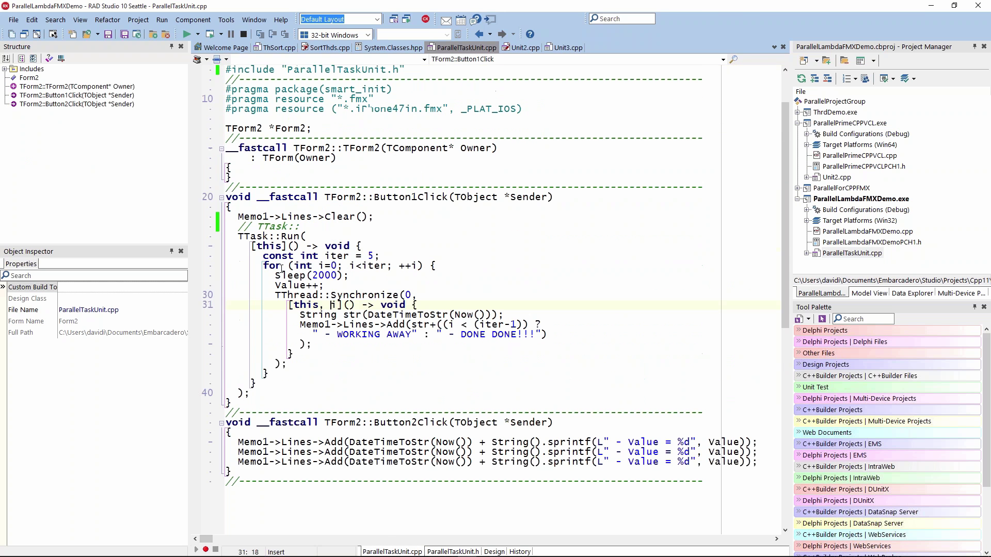
pyautogui.click(260, 228)
pyautogui.press('BackSpace')
pyautogui.press('BackSpace')
pyautogui.press('BackSpace')
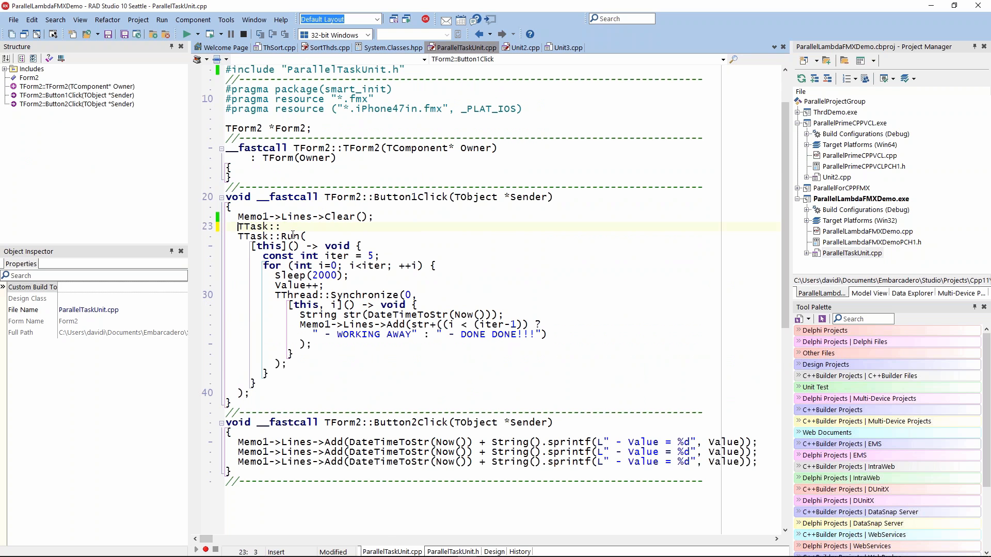
pyautogui.press('Right')
pyautogui.hotkey('ctrl', 'space')
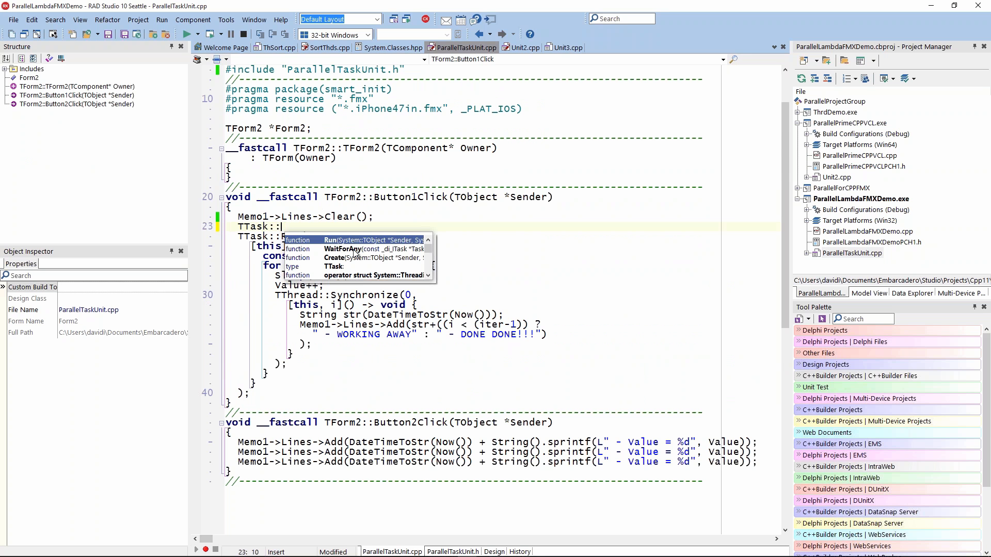
pyautogui.moveTo(354, 249)
pyautogui.click(364, 240)
pyautogui.moveTo(430, 253); pyautogui.dragTo(431, 255)
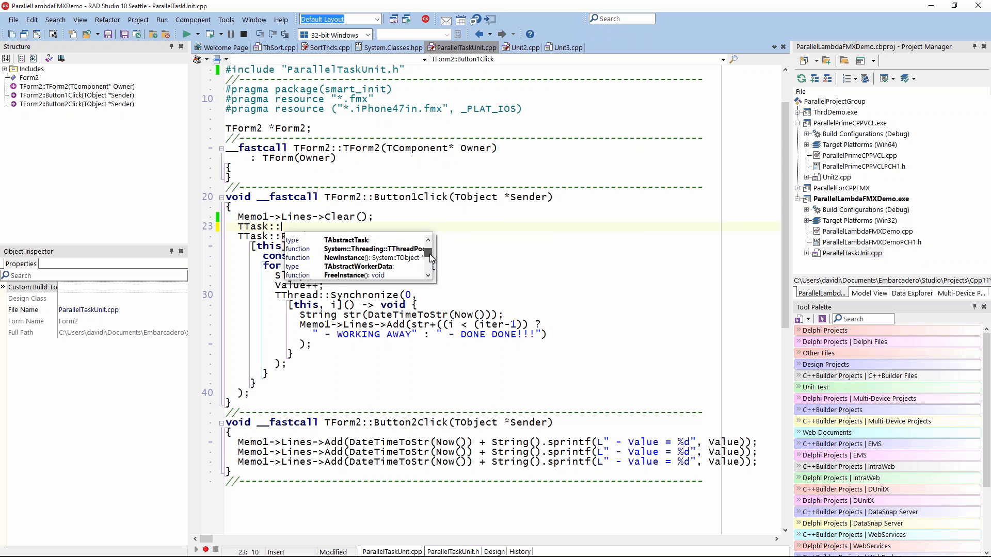
pyautogui.scroll(2, 430, 254)
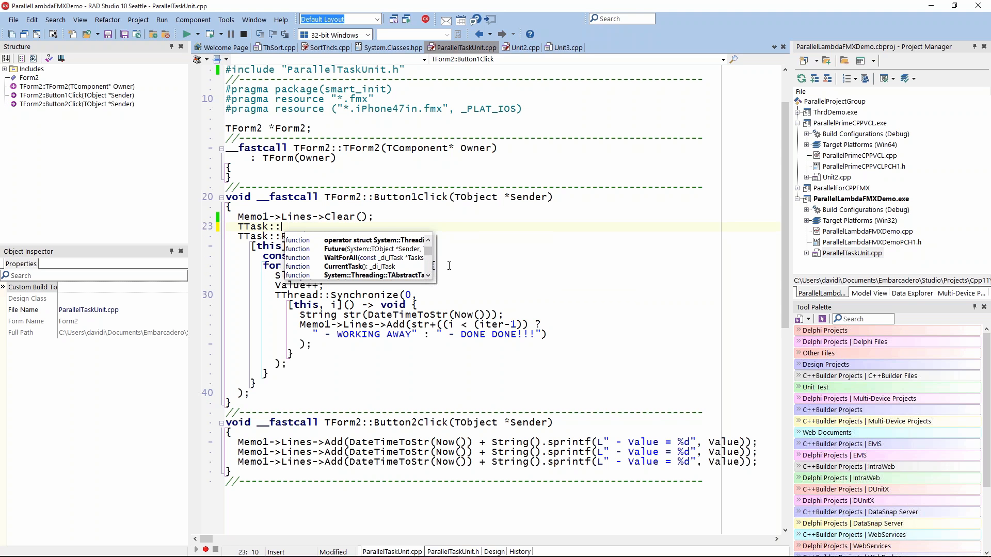
# - Dismiss the suggestions, comment the TTask:: line again and build and run the lambda demo
pyautogui.press('Escape')
pyautogui.press('Home')
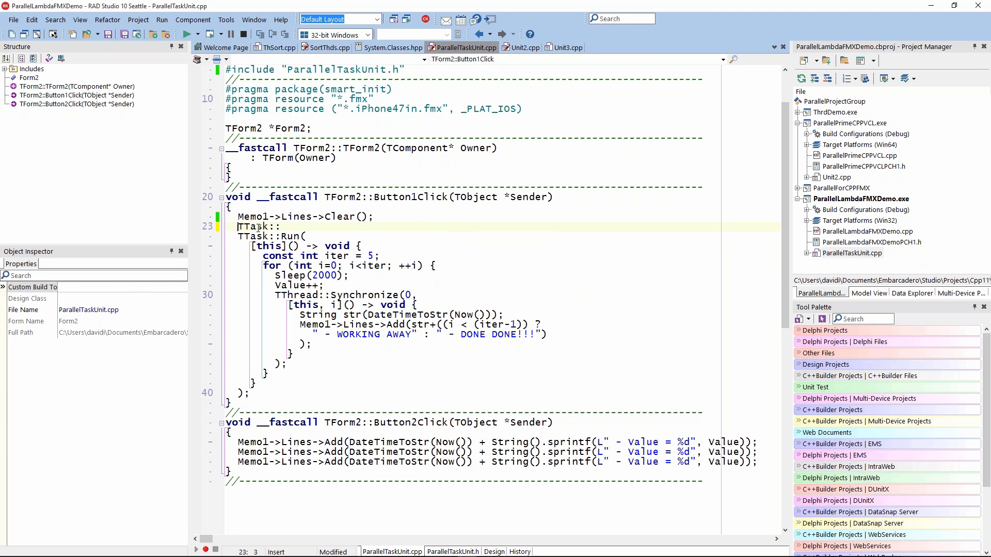
pyautogui.write('//')
pyautogui.click(187, 36)
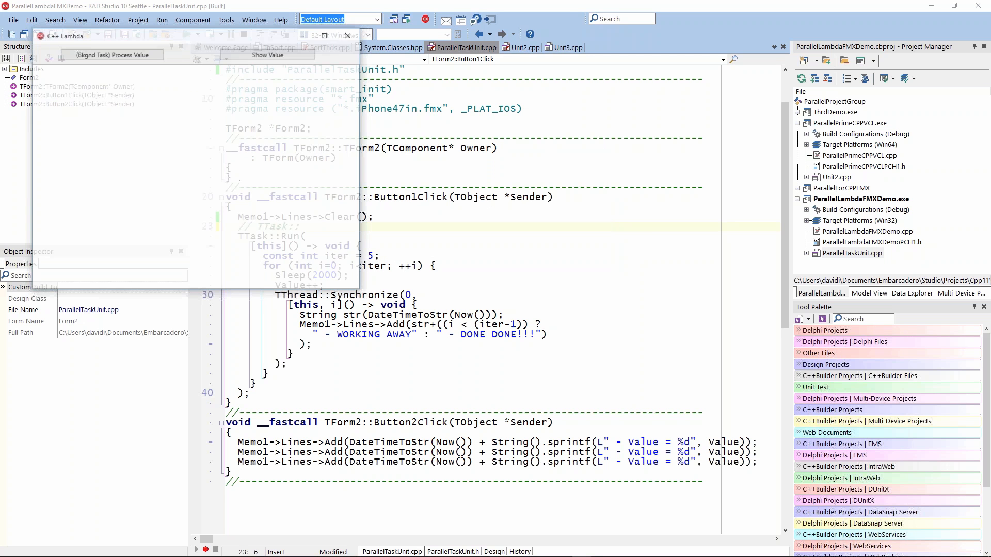
# - Show the value, start the background Process Value task and recheck until the memo logs DONE DONE!!!
pyautogui.click(268, 54)
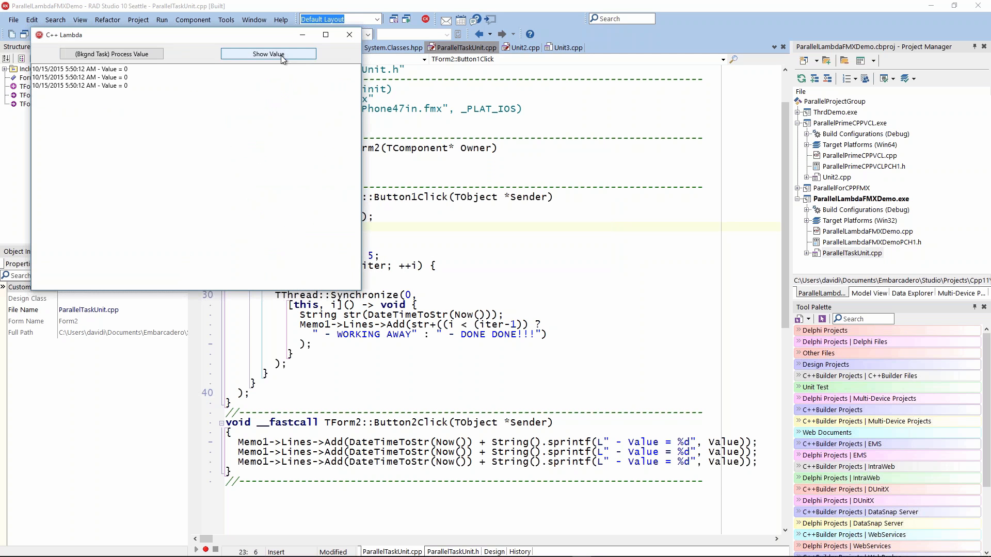
pyautogui.click(268, 53)
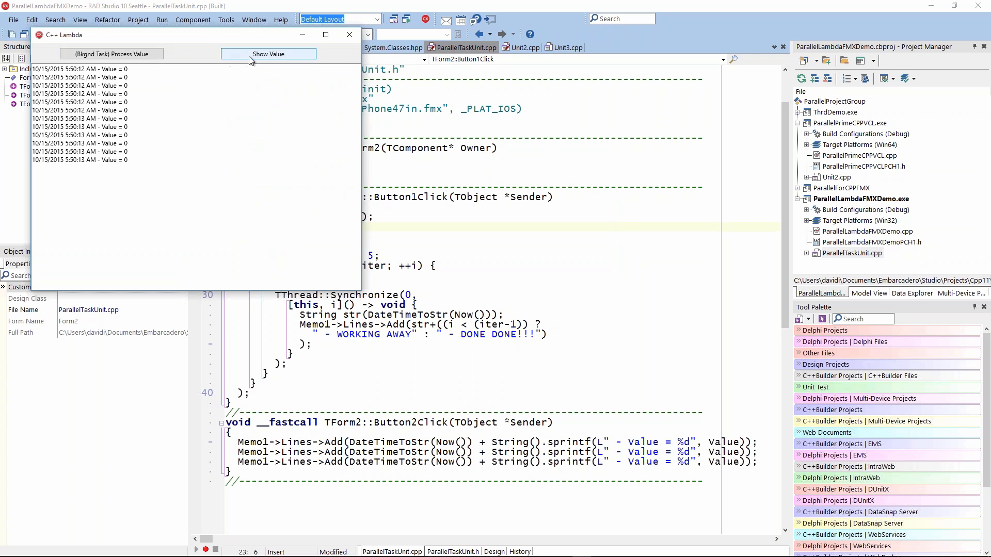
pyautogui.click(126, 56)
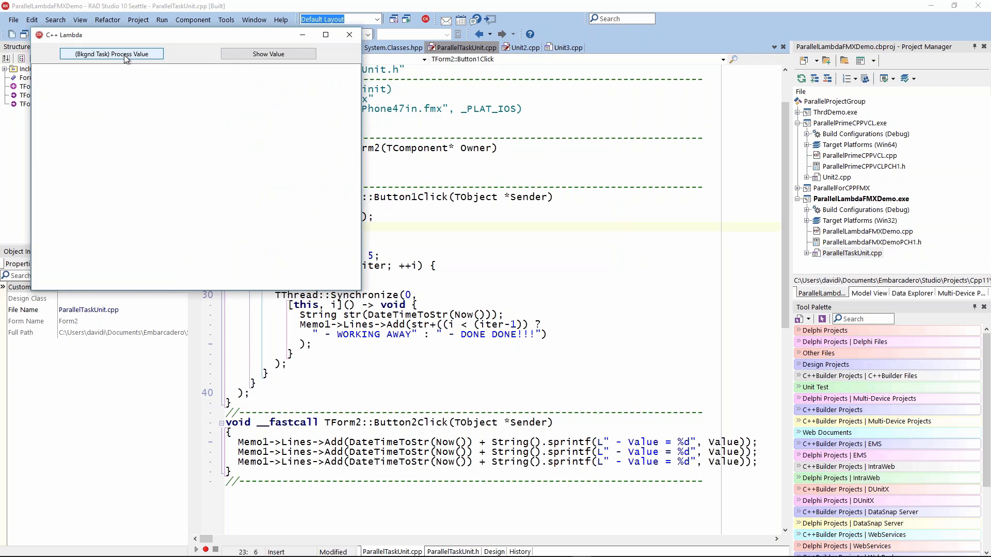
pyautogui.click(256, 56)
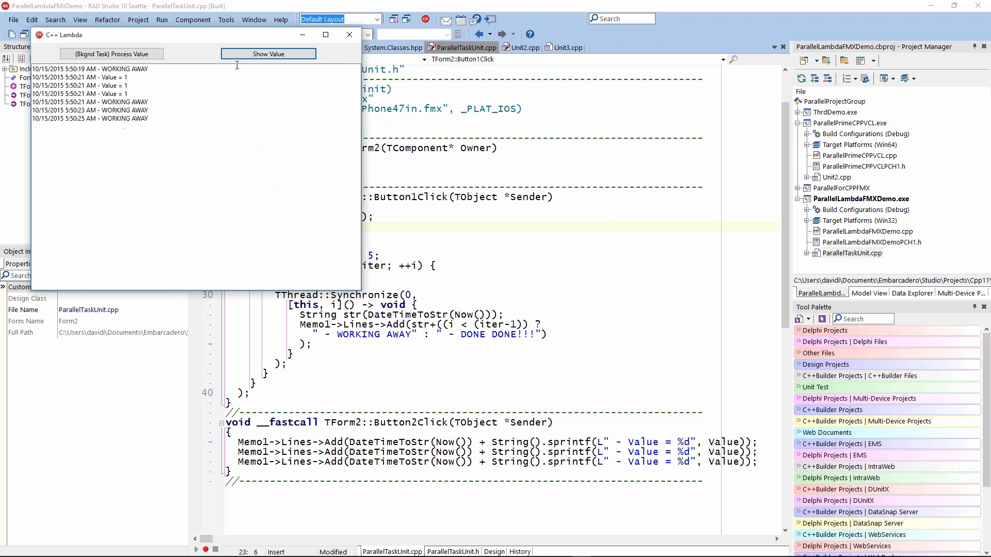
pyautogui.click(268, 53)
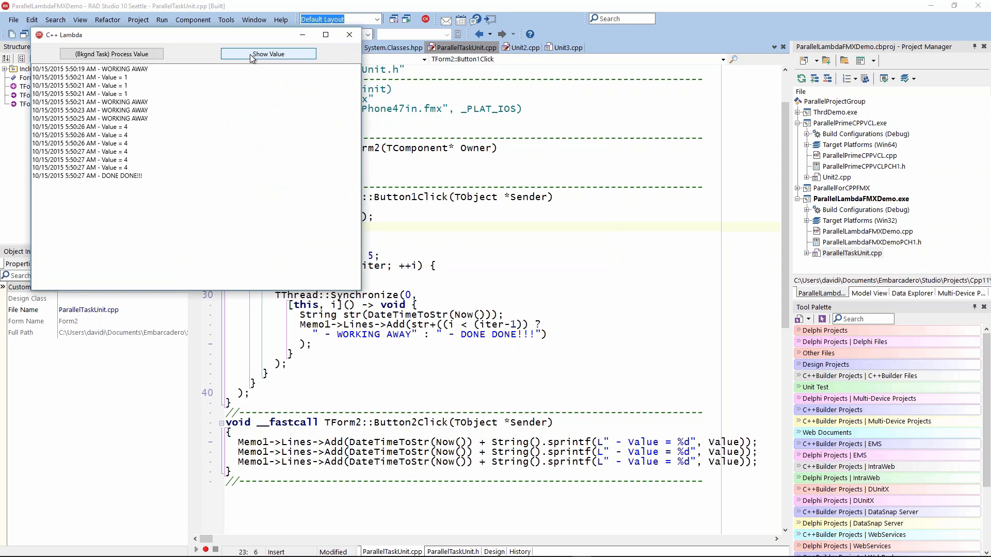
pyautogui.click(262, 58)
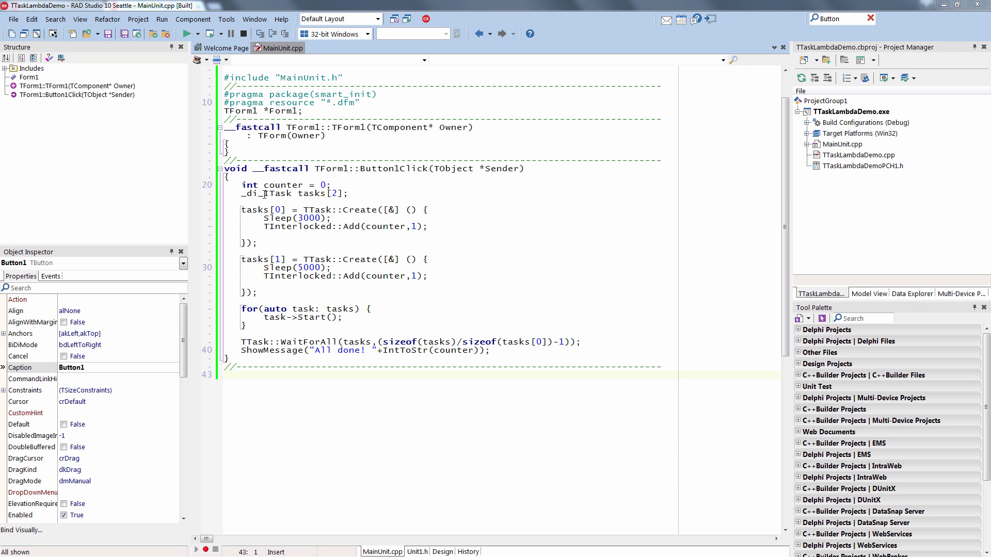
# - Highlight the _di_ITask tasks[2] array and the TTask::WaitForAll call, then run TTaskLambdaDemo
pyautogui.moveTo(235, 194); pyautogui.dragTo(355, 194)
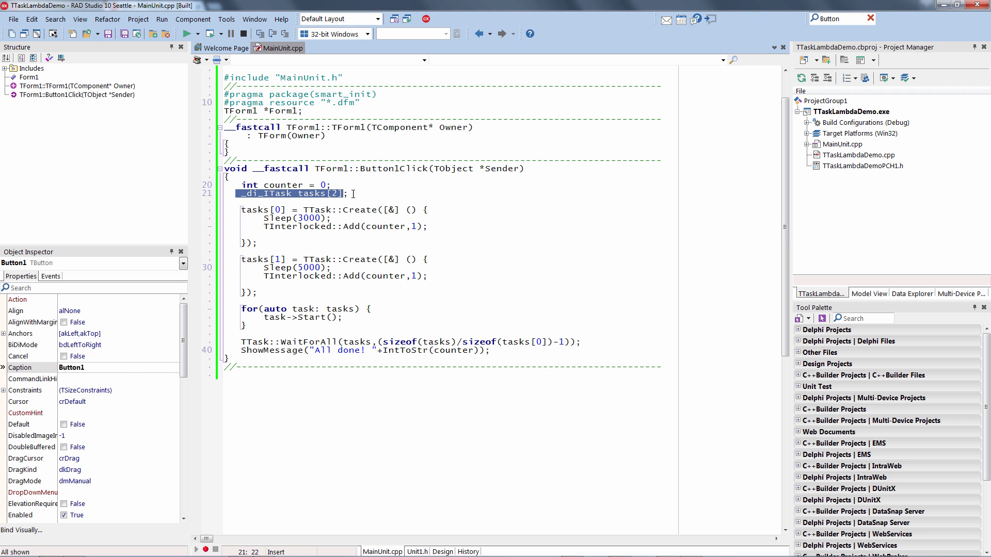
pyautogui.click(228, 389)
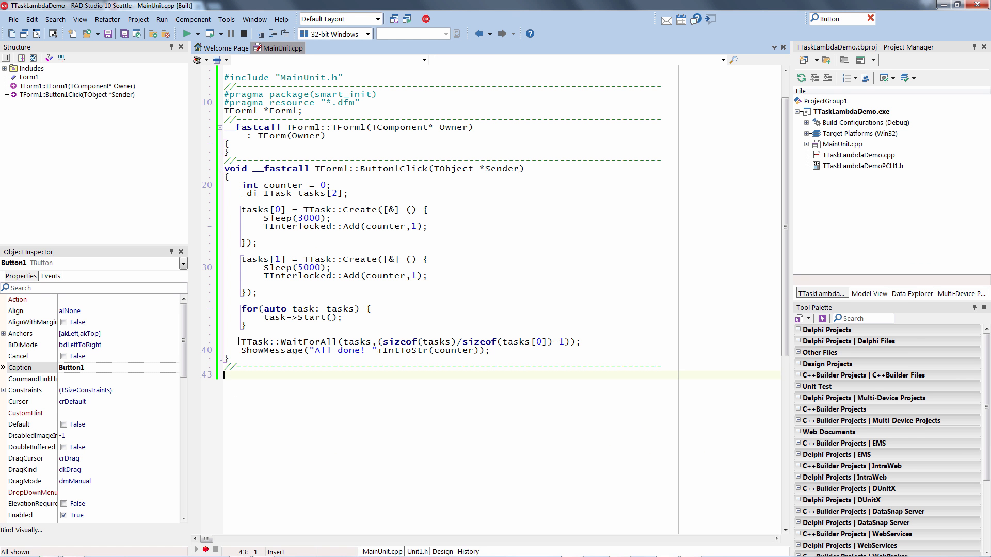
pyautogui.moveTo(241, 343); pyautogui.dragTo(341, 343)
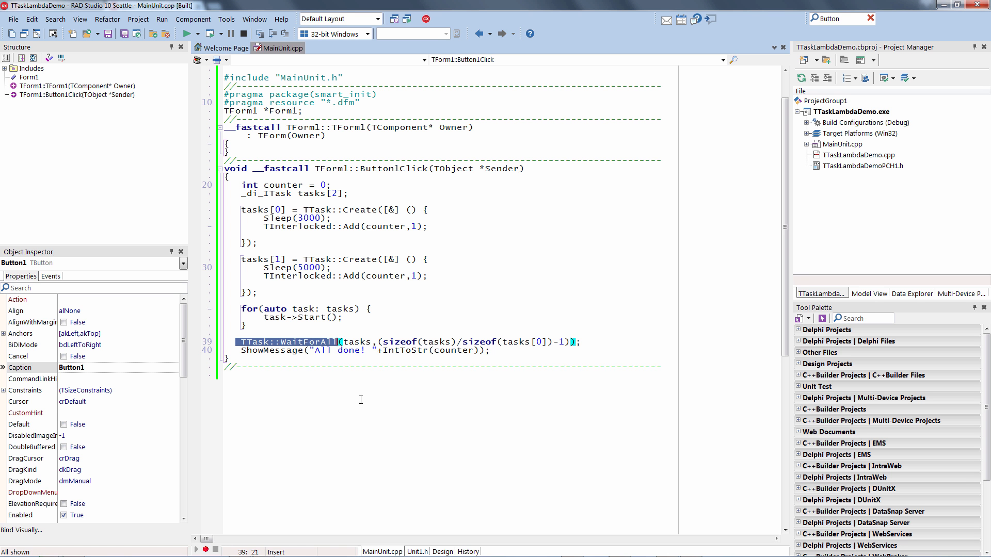
pyautogui.click(260, 422)
pyautogui.click(188, 36)
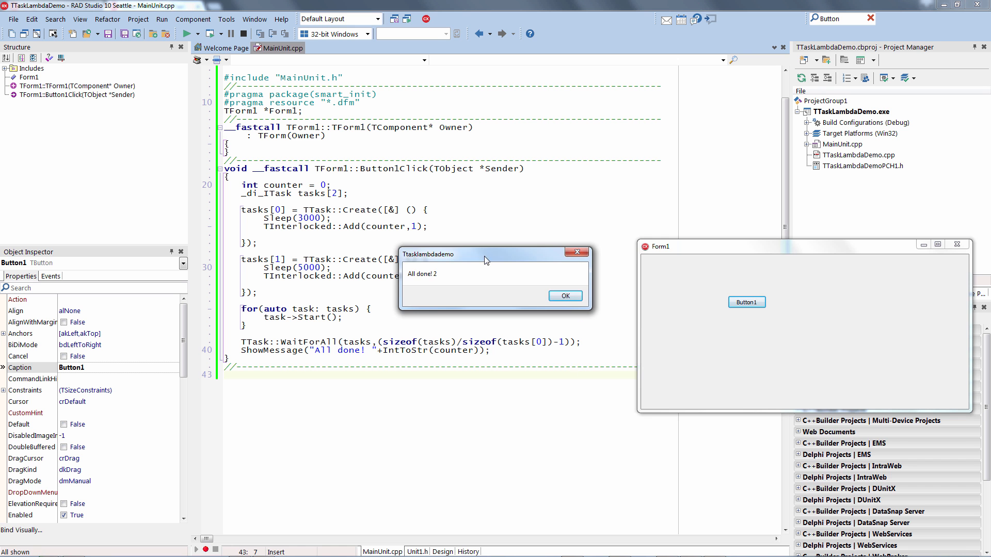
# - Move the 'All done! 2' message dialog to the lower right, away from the code
pyautogui.moveTo(482, 254); pyautogui.dragTo(780, 438)
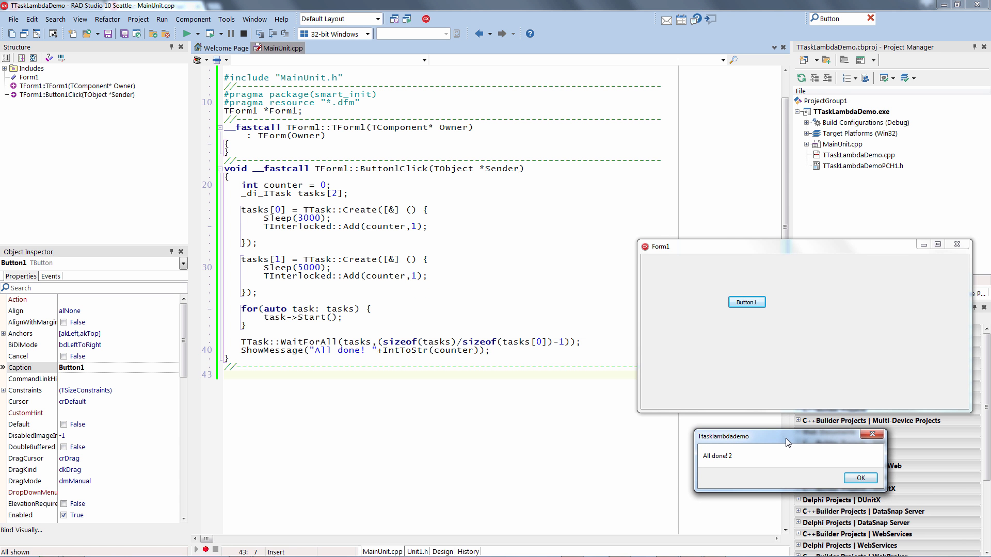